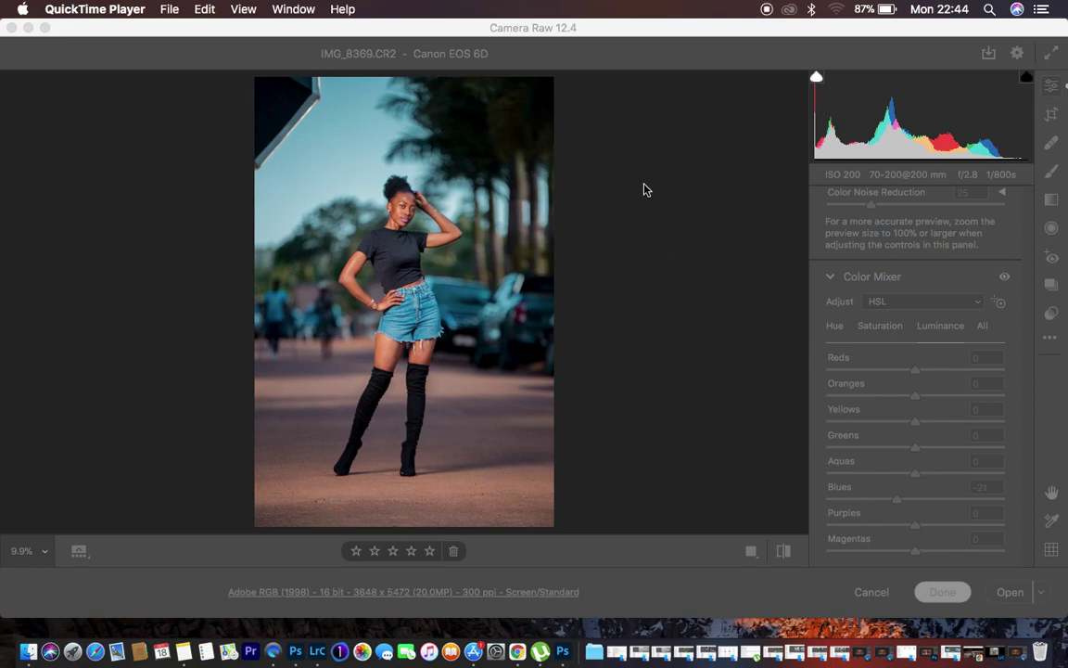
Step: Activate the Camera Raw window, then compare the IMG_8369 portrait with its defaults and return to the edits
left_click(570, 29)
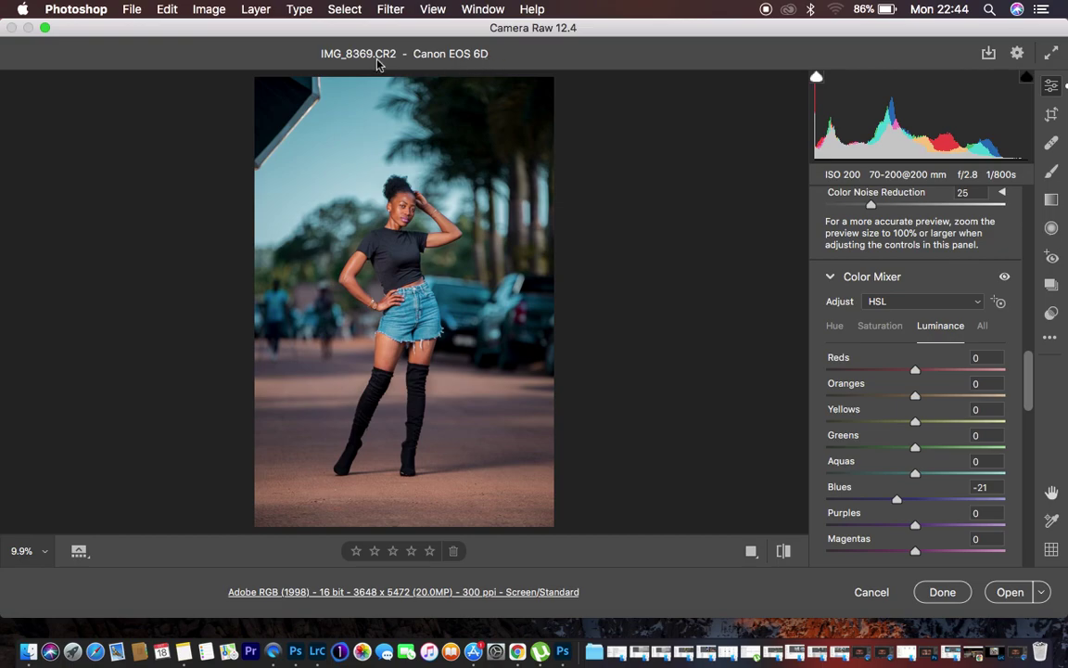
left_click(786, 553)
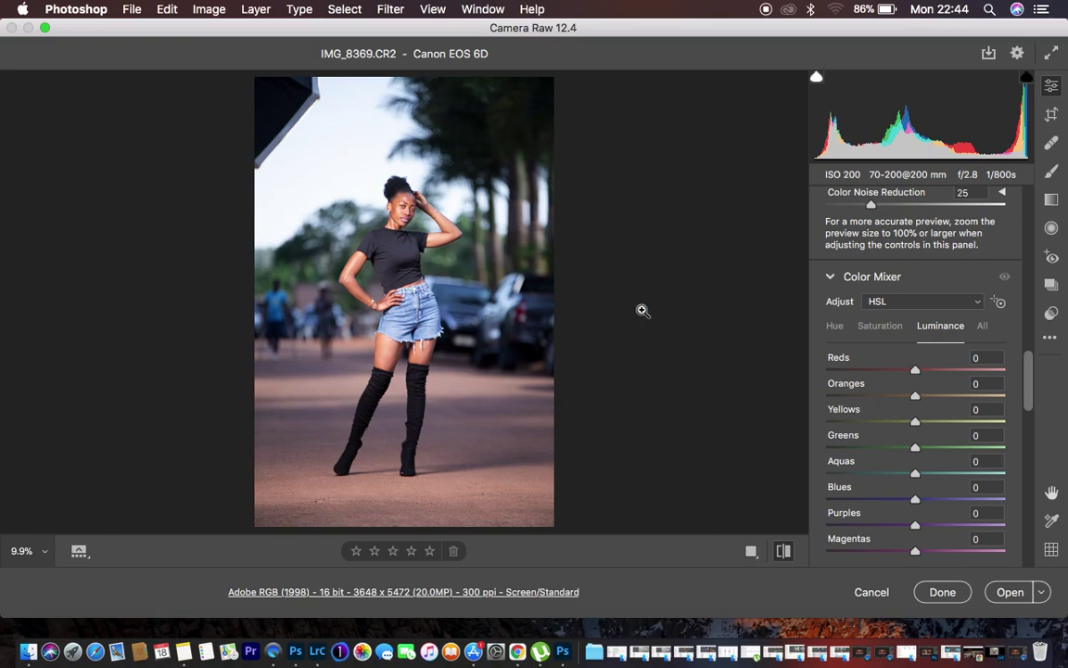
left_click(784, 552)
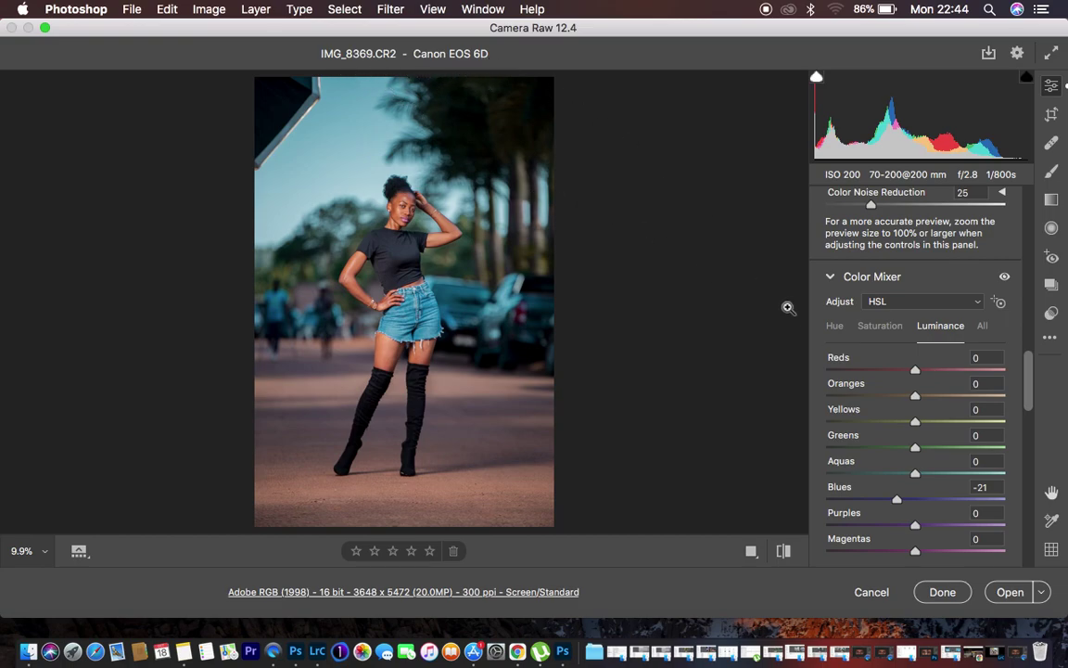
Step: Scroll the Edit panel up from Color Mixer to the Basic white balance and tone sliders
scroll(925, 304, "up", 15)
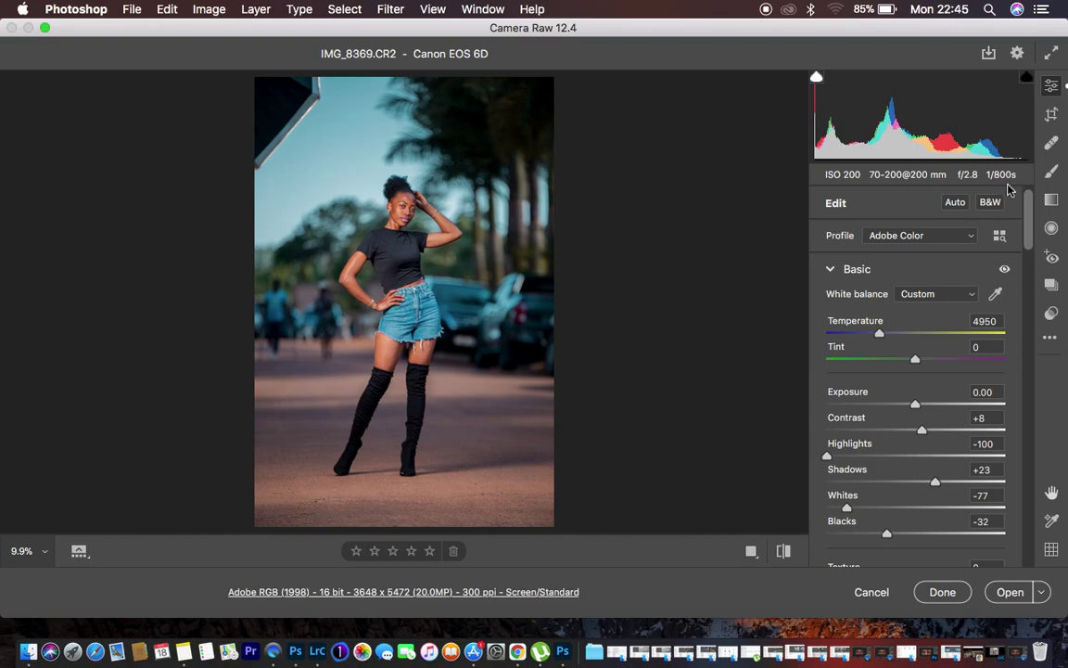
Step: Switch the portrait to default settings, zeroing Highlights, Shadows, Whites and Blacks
left_click(783, 551)
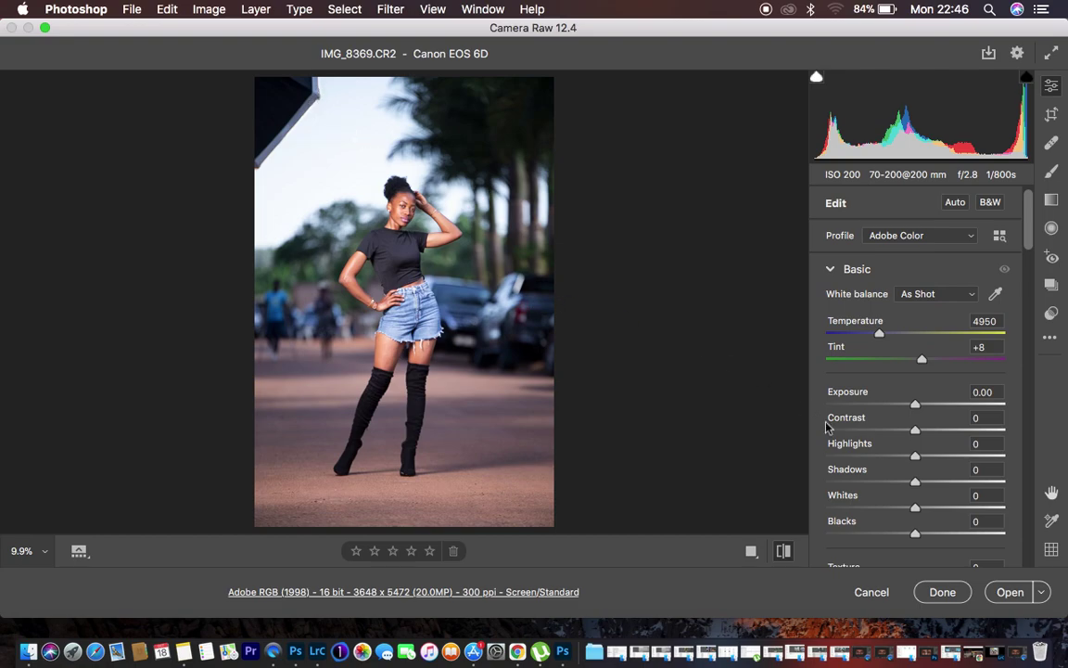
Step: In Basic, drop Highlights to -100 and Whites to -97
left_click_drag(916, 461, 713, 415)
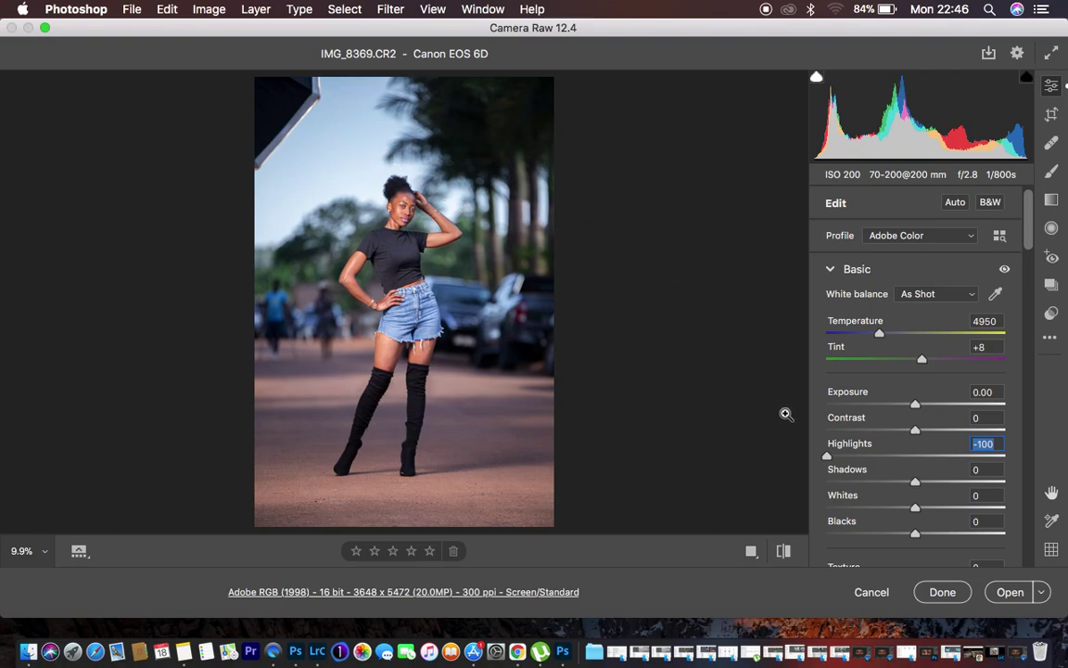
left_click_drag(886, 509, 829, 509)
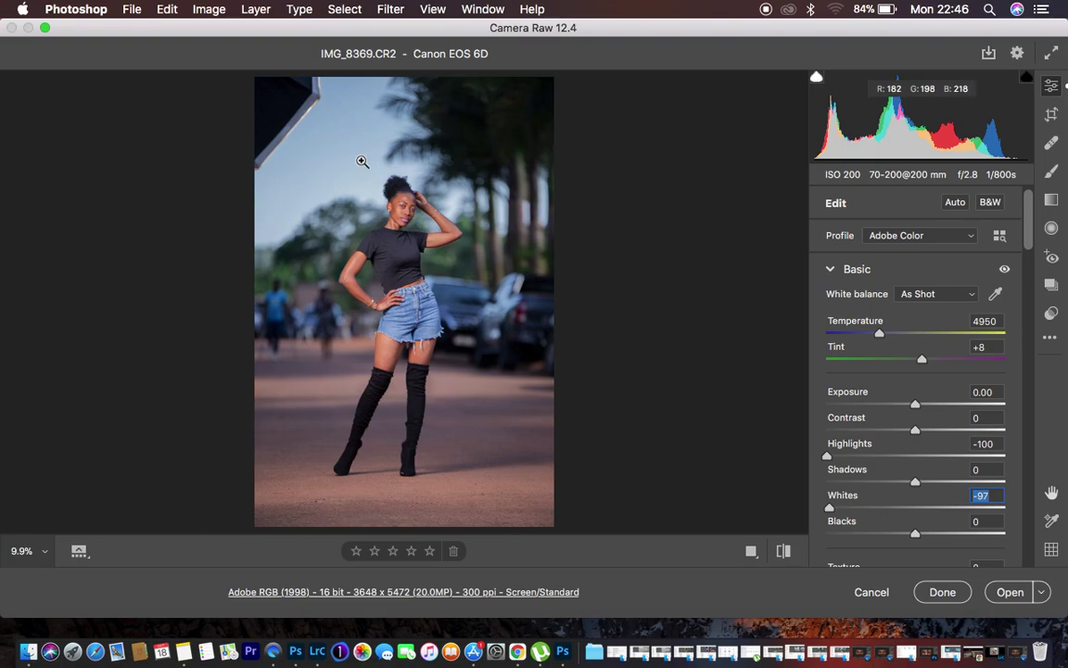
Step: In the Basic panel, raise Contrast to +11, drop Blacks to -33 and lift Shadows to +25
left_click(917, 431)
left_click_drag(917, 430, 928, 432)
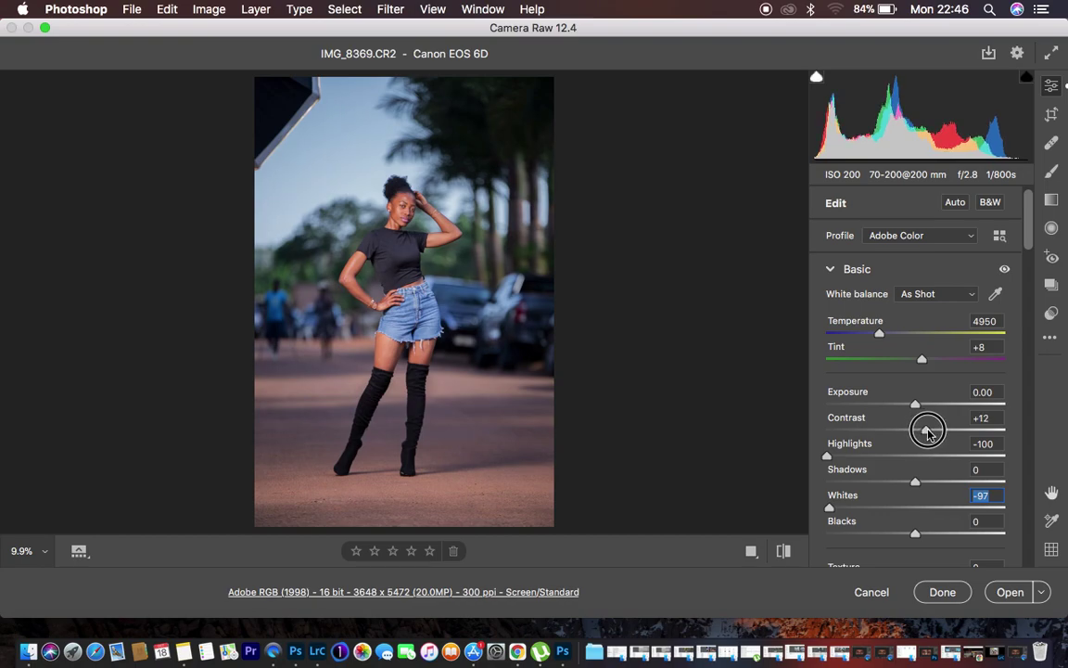
left_click_drag(928, 432, 927, 432)
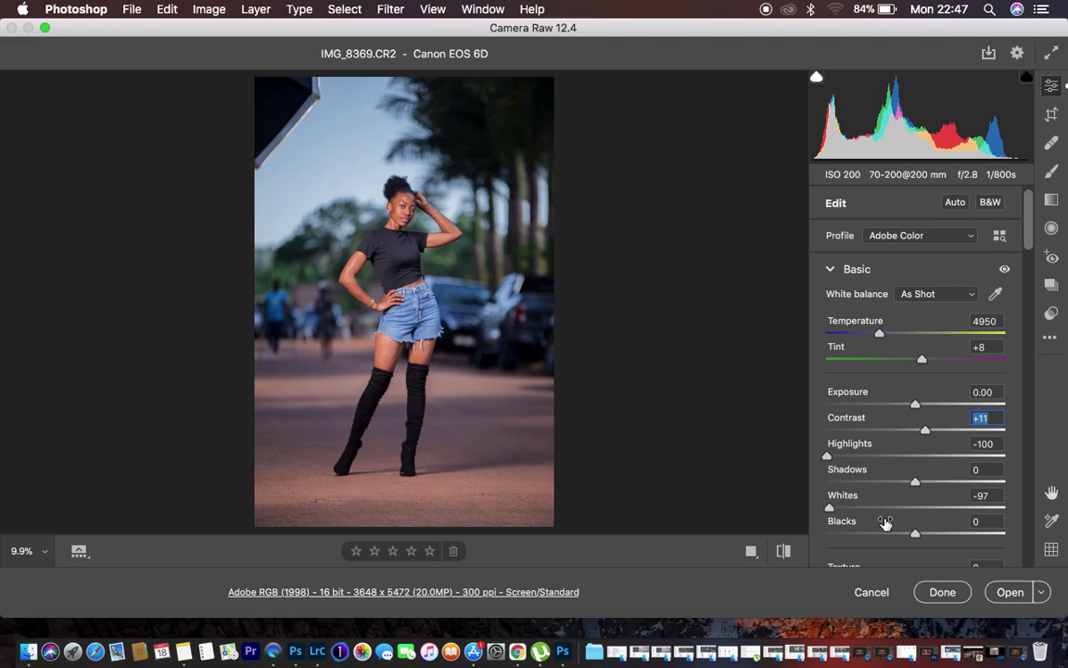
left_click_drag(915, 533, 887, 536)
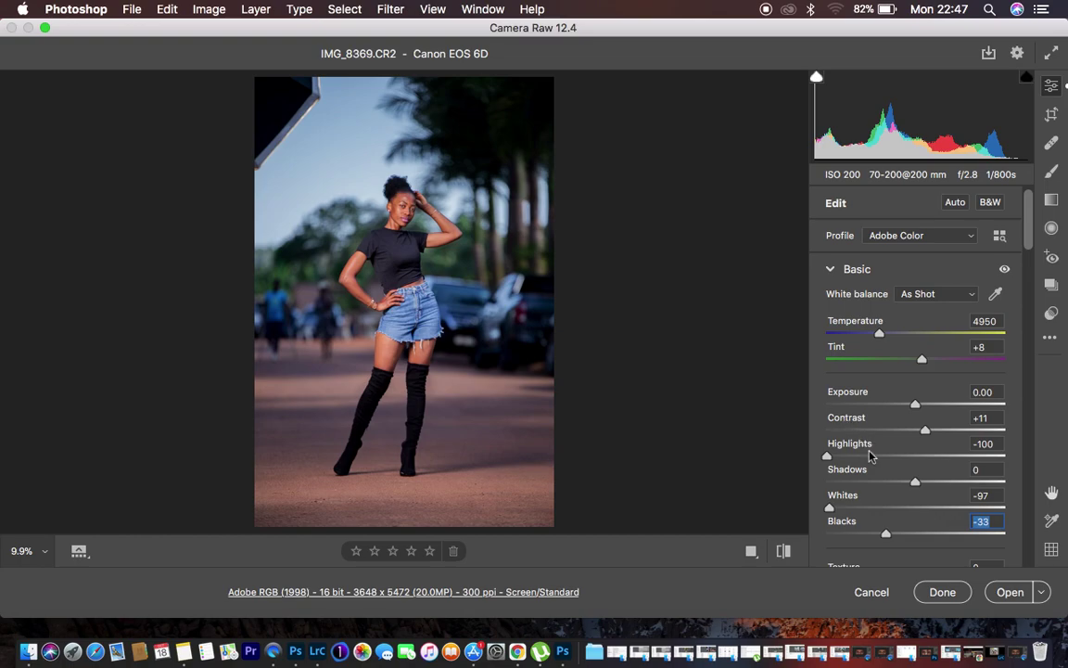
left_click(916, 485)
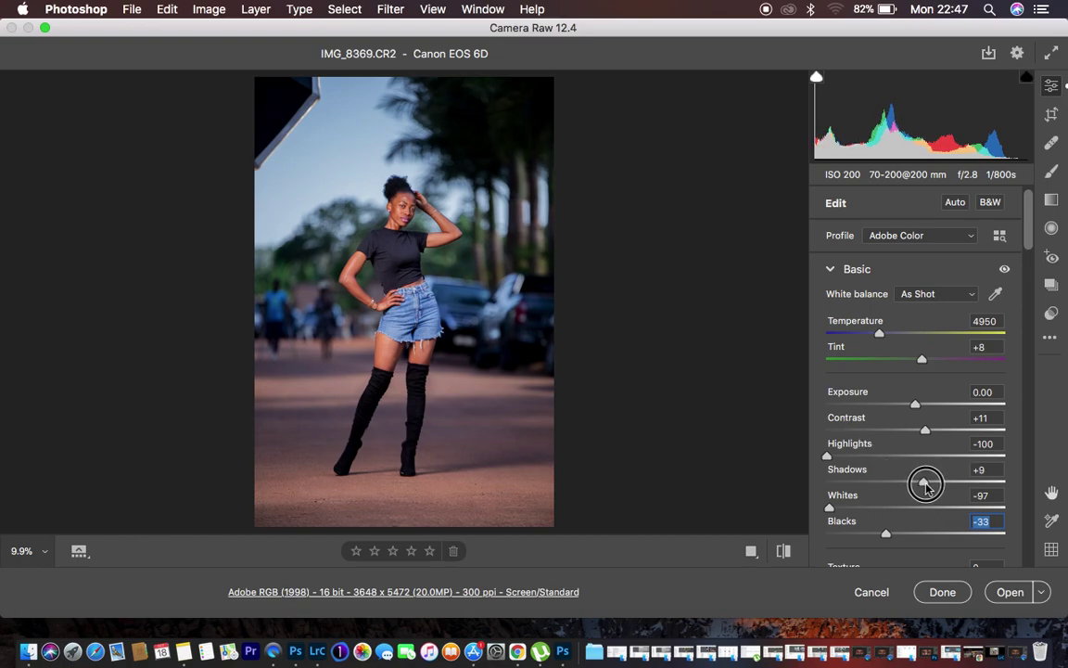
left_click_drag(926, 484, 939, 486)
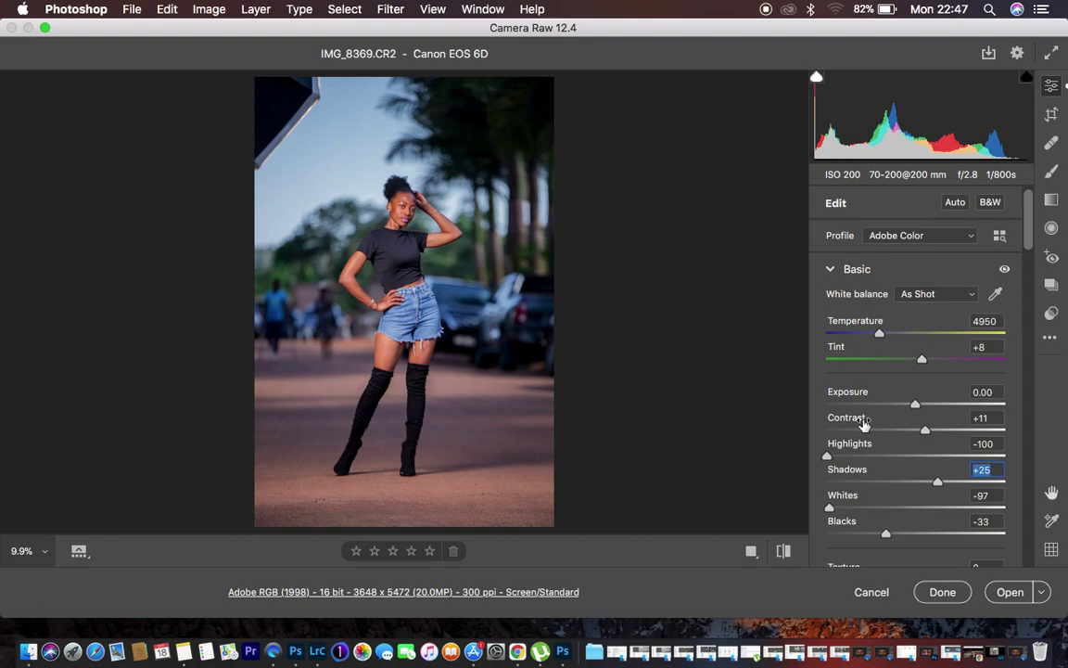
Step: Compare the edits with the defaults, then set Tint to 0 for a Custom white balance
left_click(784, 552)
left_click(783, 551)
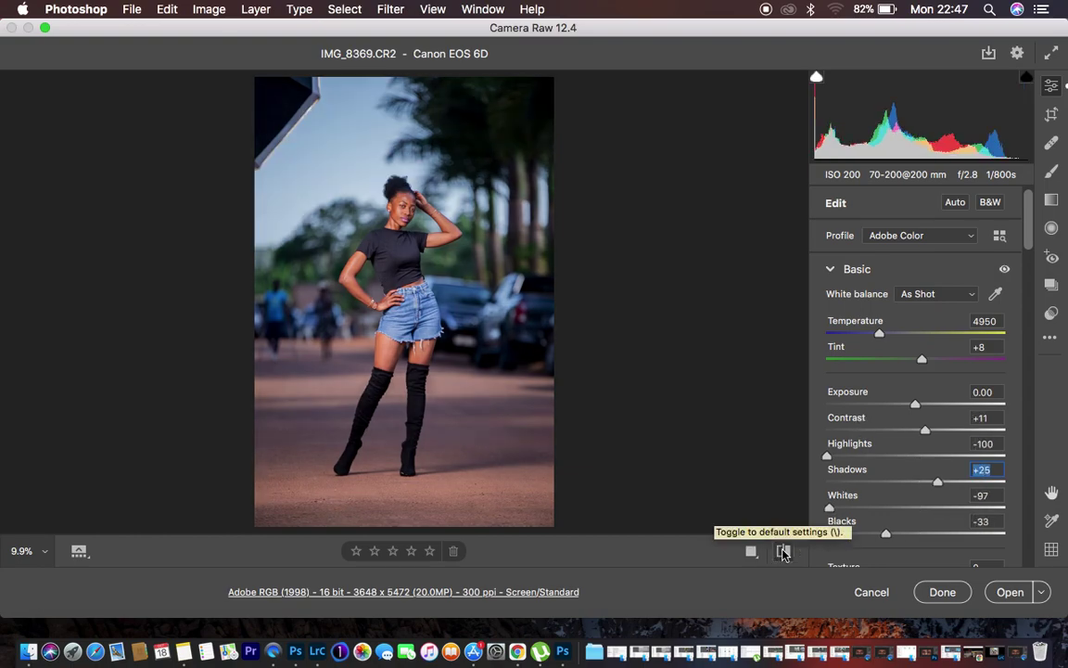
left_click(784, 552)
left_click(784, 552)
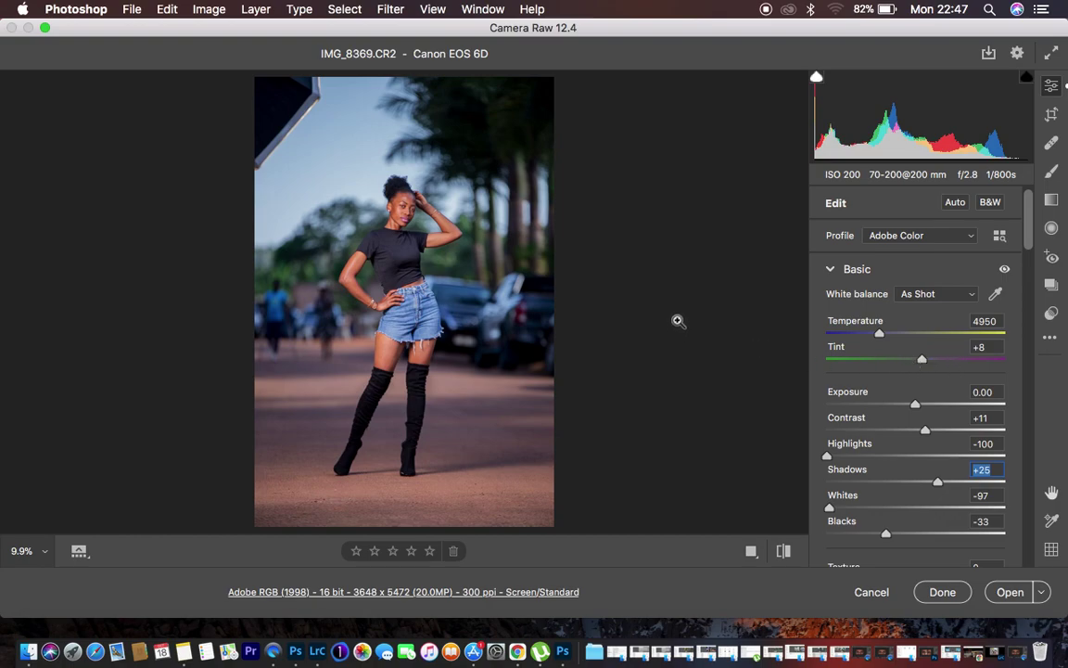
left_click_drag(923, 360, 917, 361)
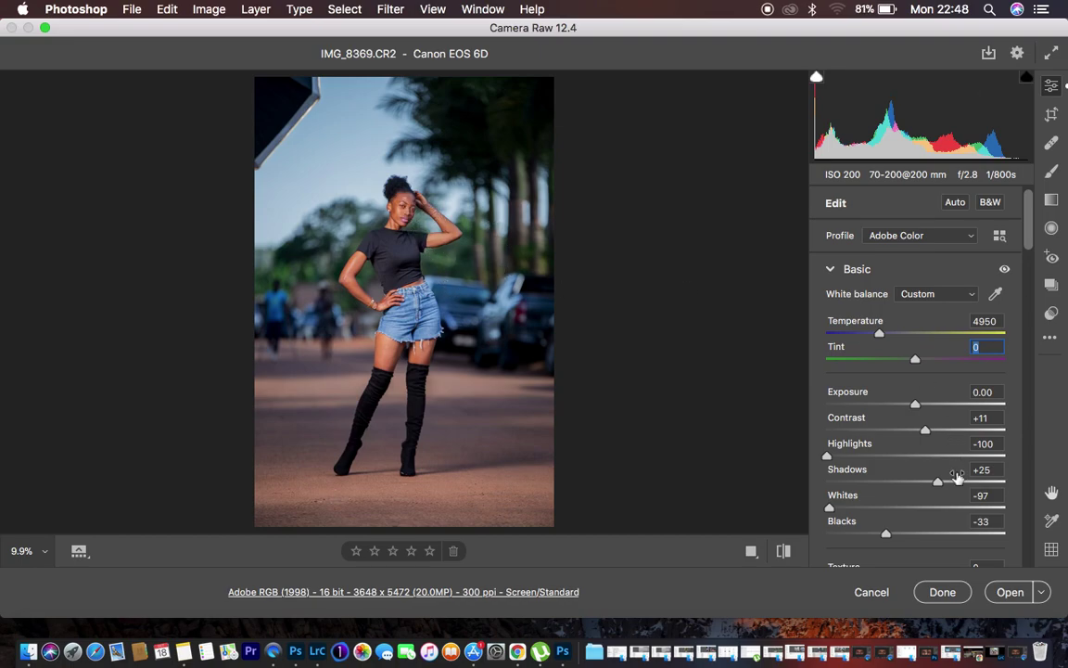
scroll(959, 475, "down", 6)
Step: In Color Mixer's Hue controls, drag the Greens slider to -100
scroll(959, 476, "down", 10)
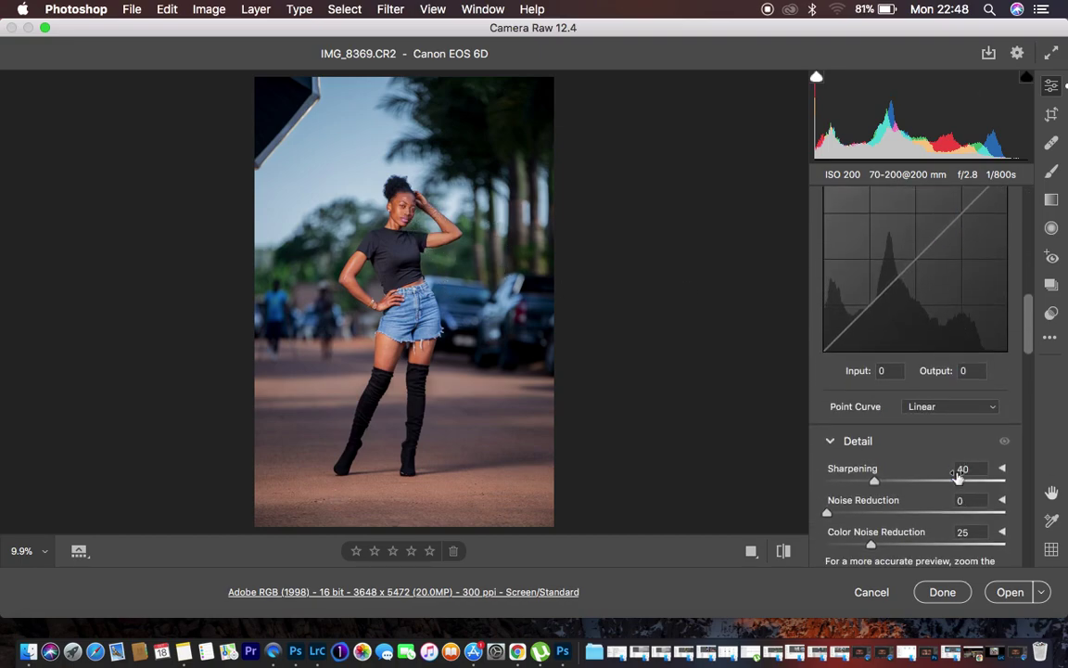
scroll(958, 476, "down", 5)
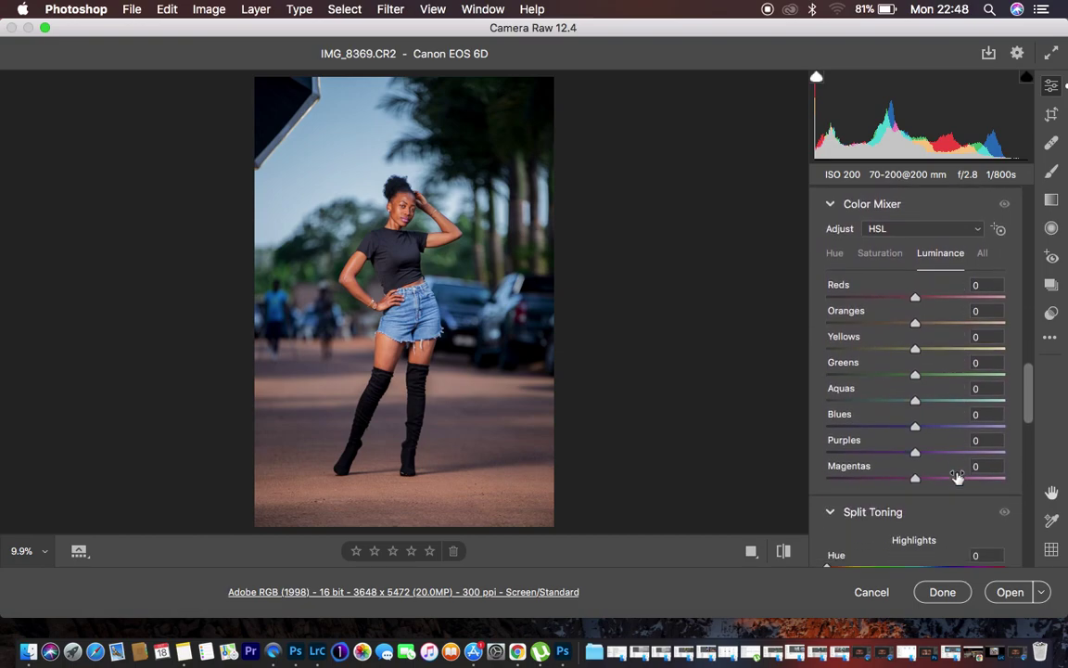
left_click(837, 257)
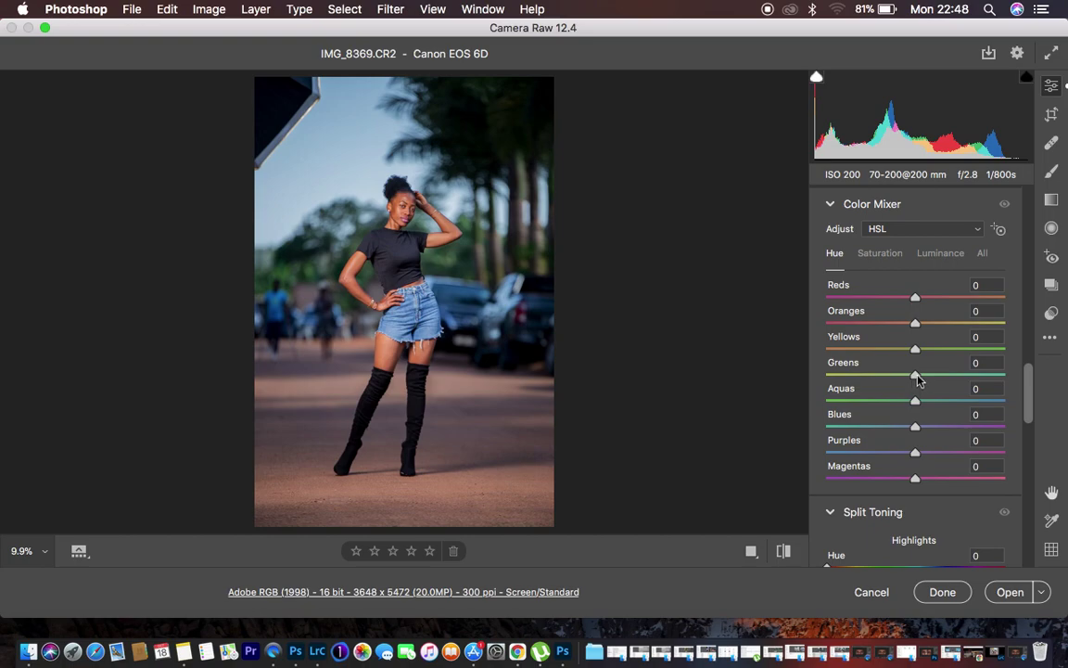
left_click_drag(915, 375, 799, 370)
Step: Shift the Blues hue to about -22, then settle Blues luminance at -21 after testing extremes
left_click_drag(916, 429, 897, 428)
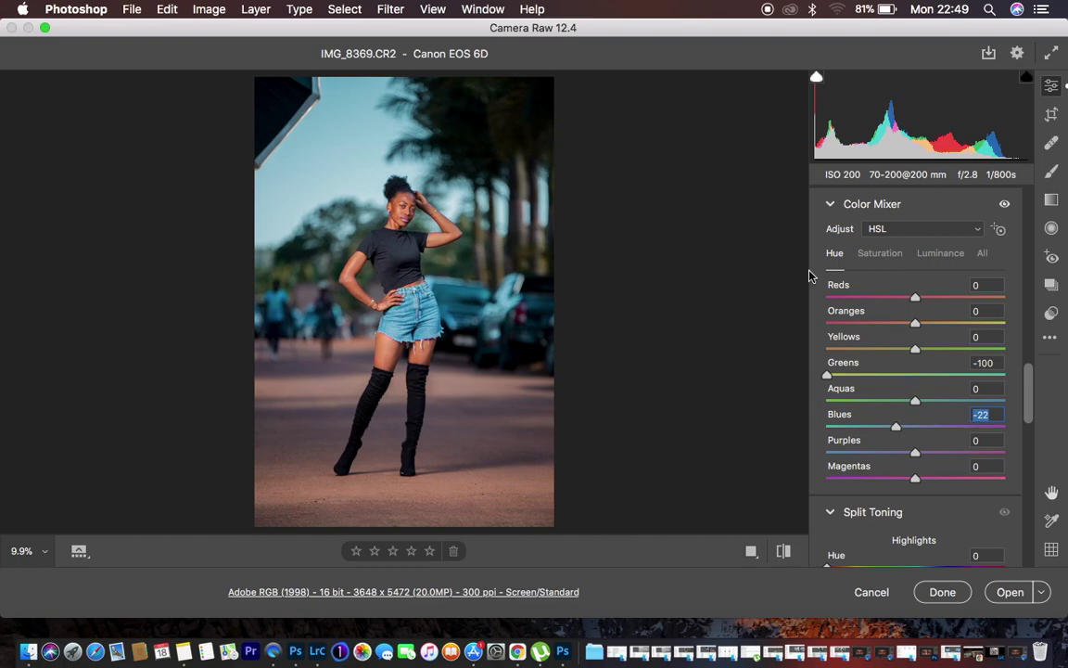
left_click(886, 259)
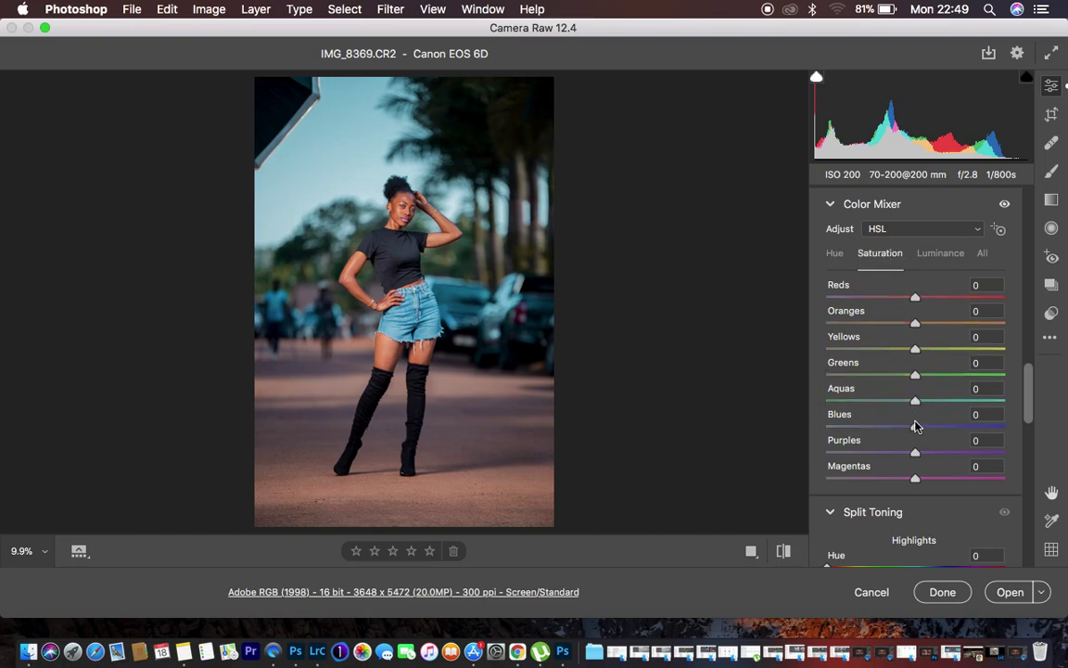
left_click(939, 256)
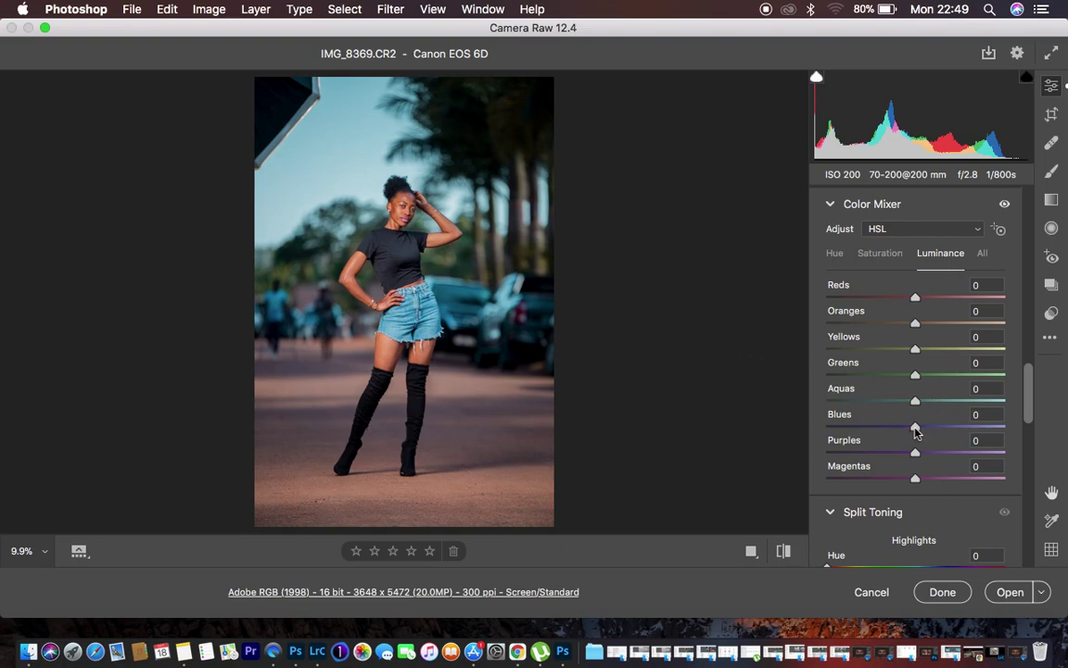
left_click_drag(914, 431, 913, 432)
left_click_drag(913, 432, 1036, 443)
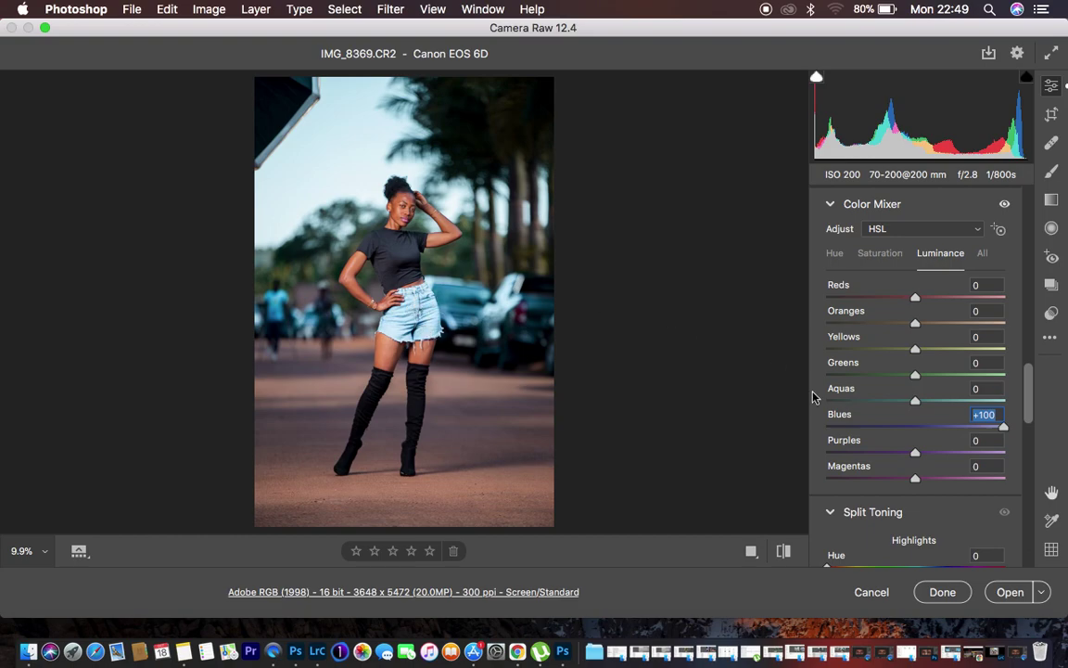
left_click_drag(1007, 432, 881, 421)
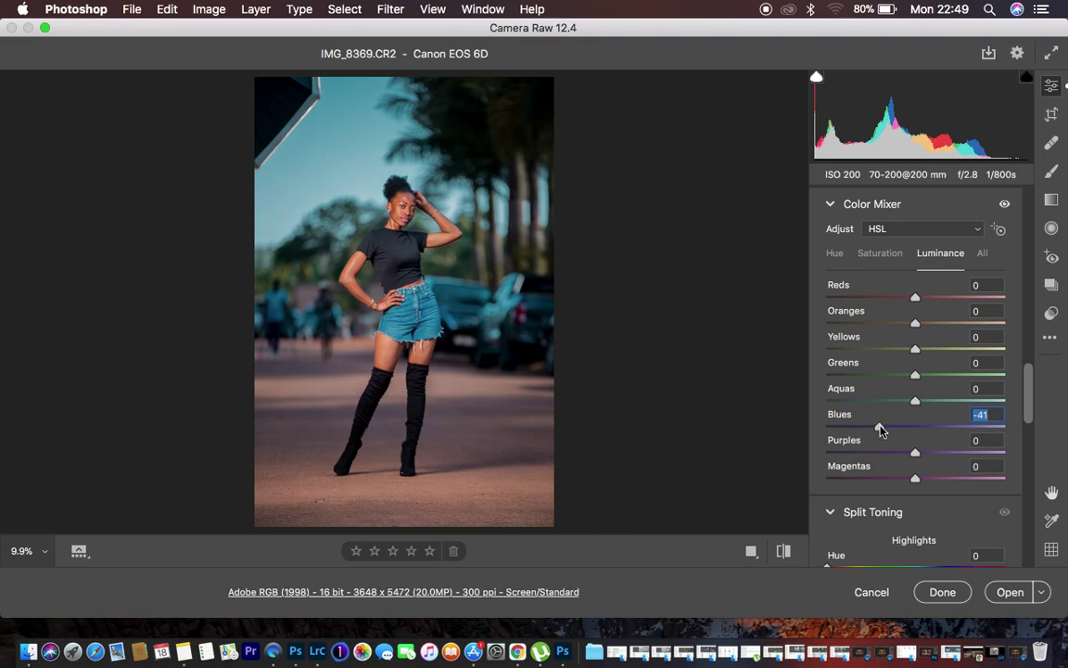
mouse_move(881, 429)
left_mouse_down()
mouse_move(916, 432)
mouse_move(900, 429)
left_mouse_up()
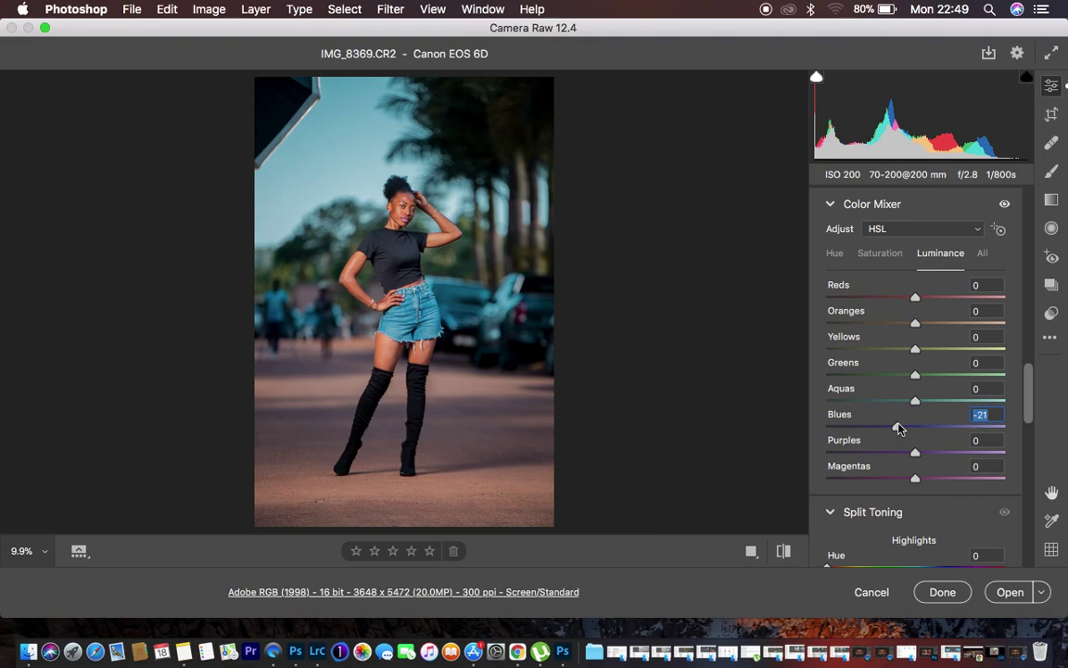
left_click(783, 550)
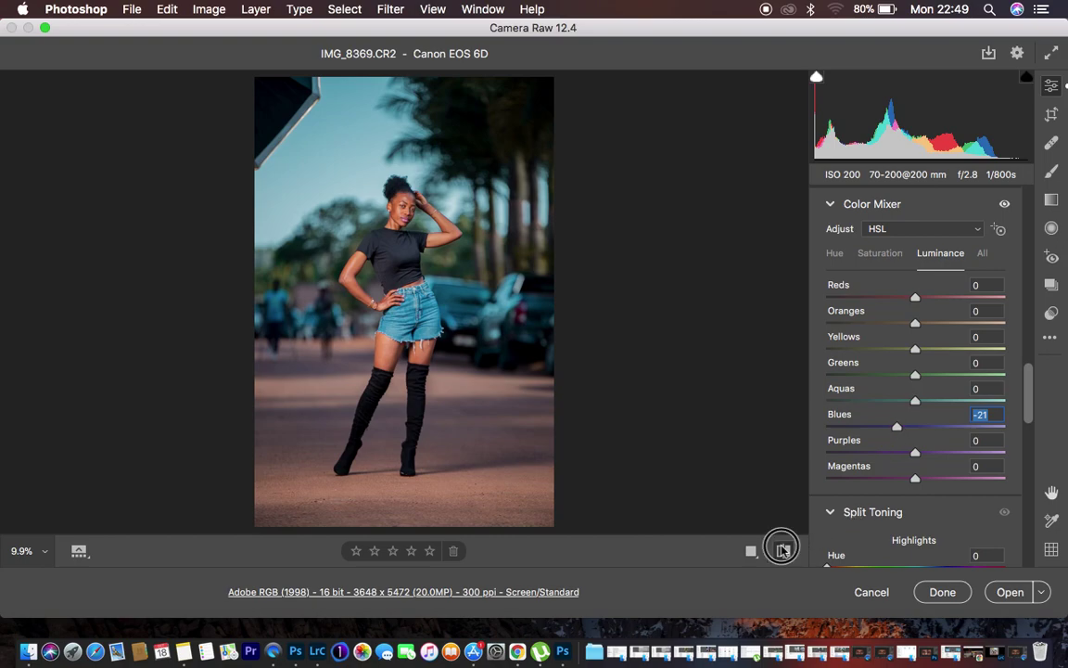
left_click(783, 551)
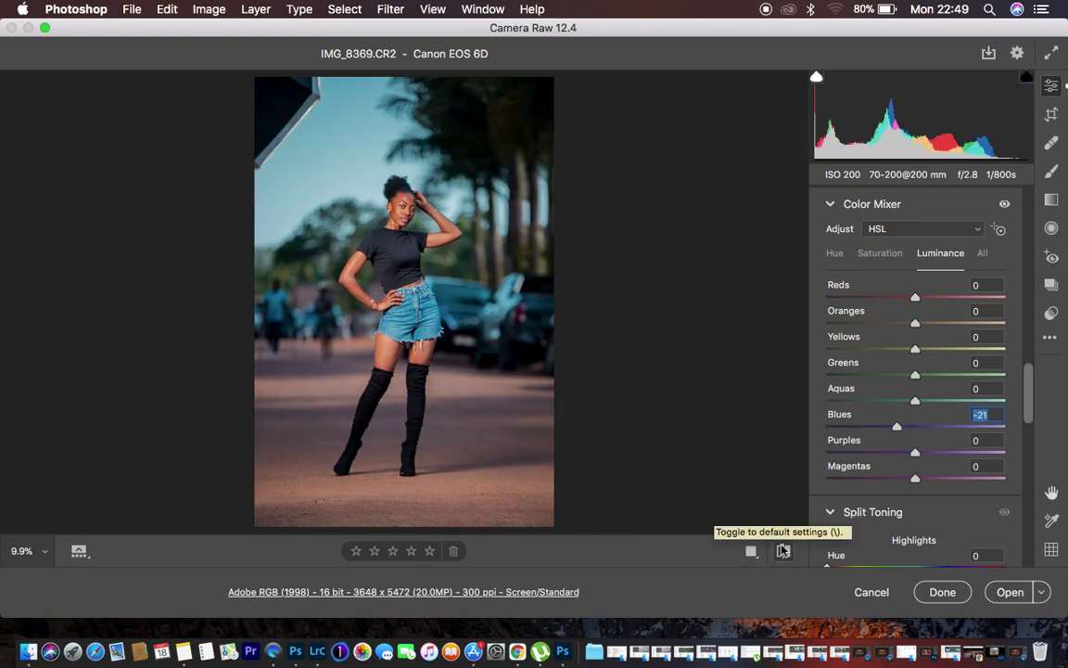
left_click(783, 551)
left_click(783, 551)
left_click(783, 551)
left_click(782, 551)
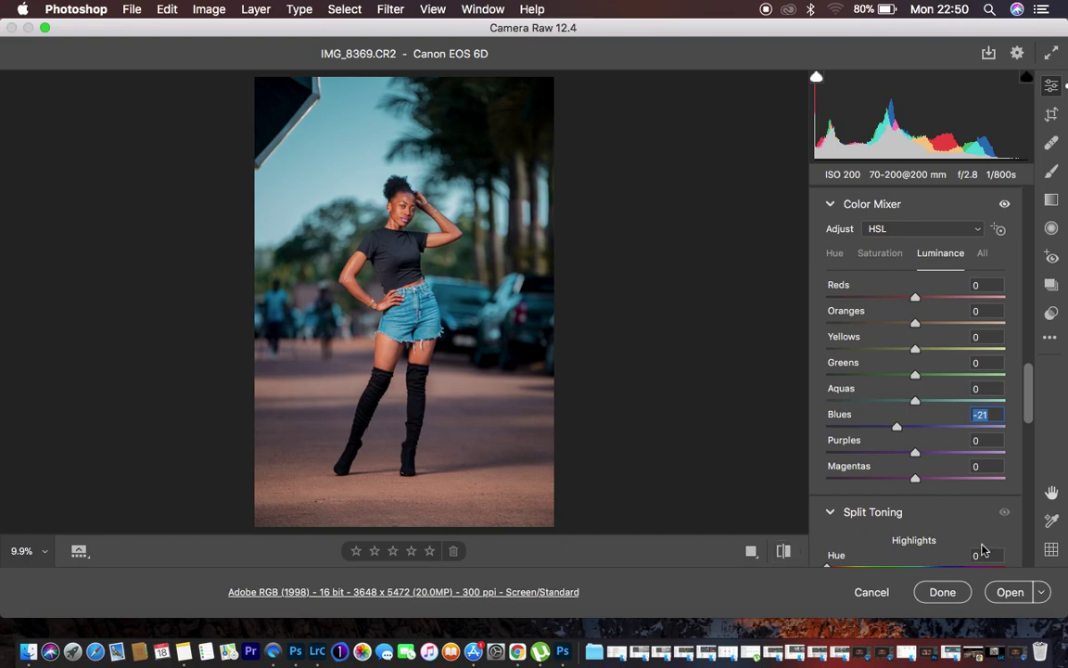
Step: Open the graded photo in Photoshop and crop it to 4:5, giving 3648 x 4560 px
left_click(1008, 595)
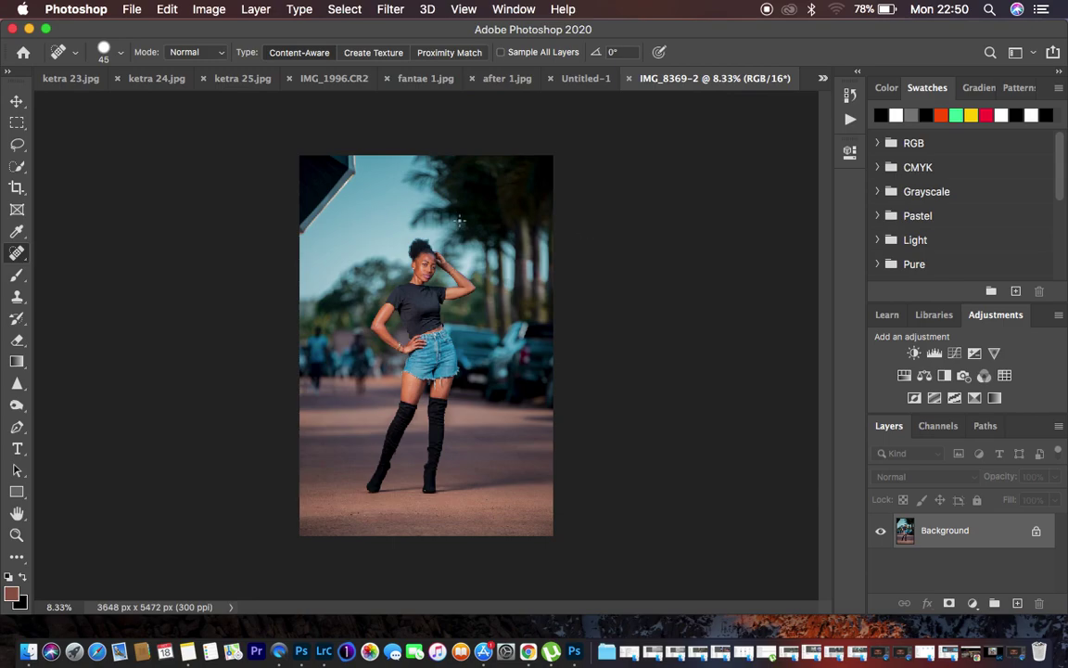
left_click(16, 187)
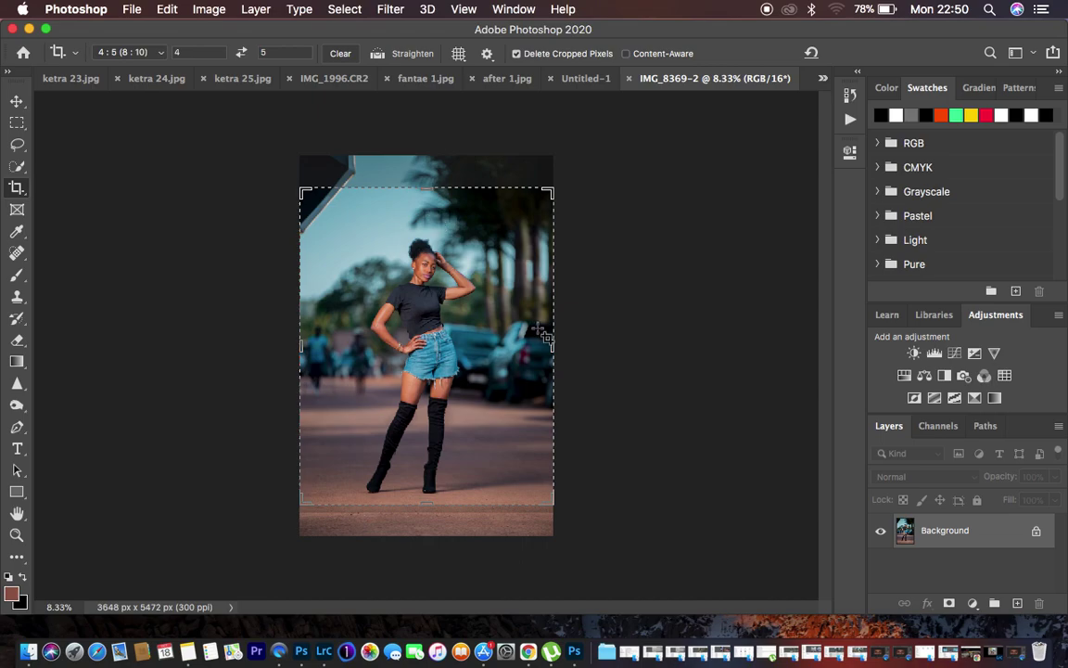
left_click(540, 333)
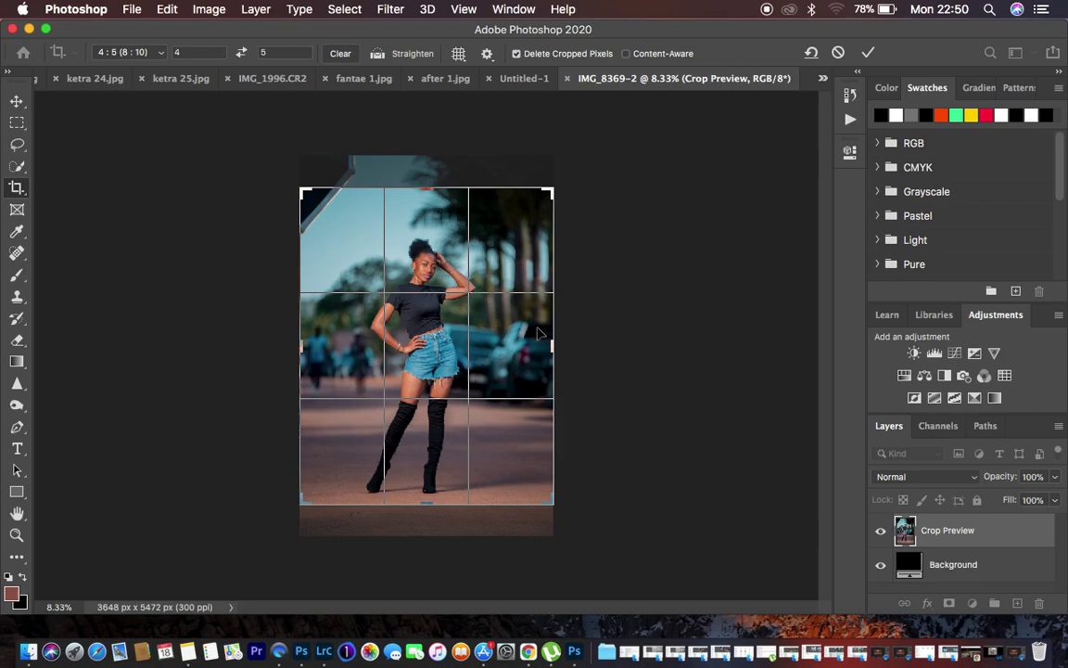
key("Return")
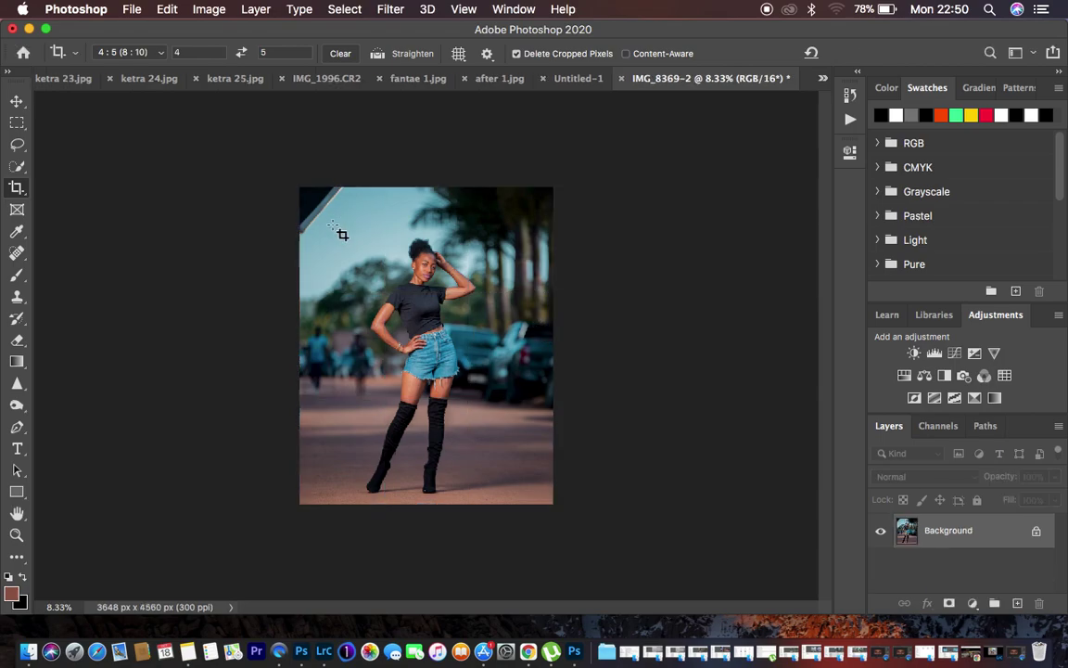
Step: Paint out the softbox wedge in the top-left corner with a large Spot Healing Brush, leaving blue sky
key("j")
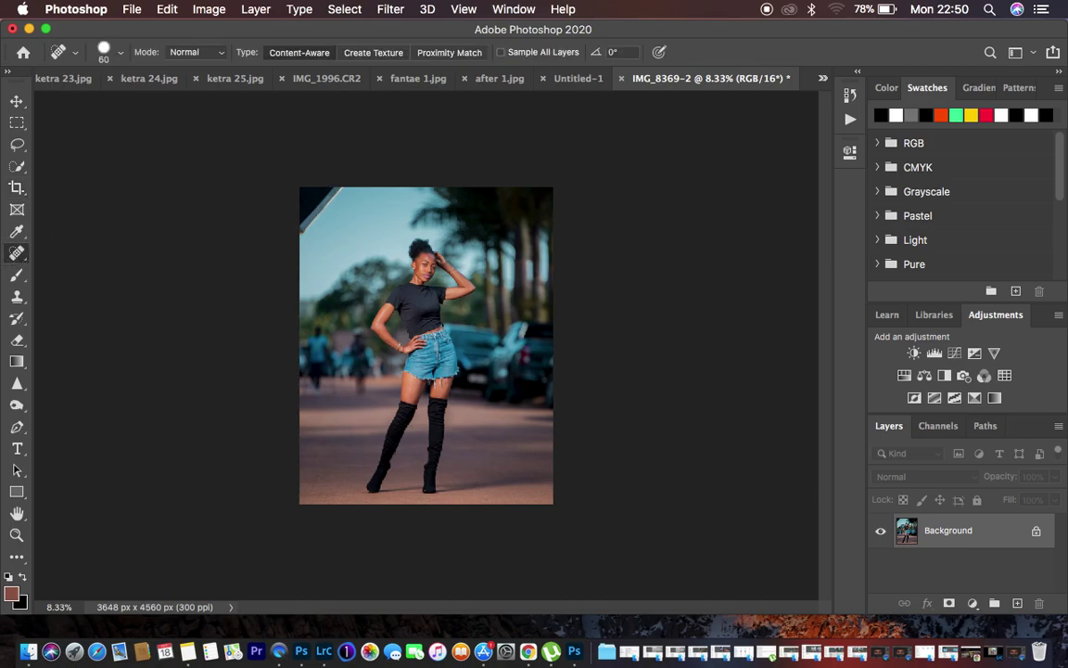
key("bracketright")
key("bracketright")
key("bracketright")
key("bracketright")
key("bracketright")
key("bracketright")
key("bracketright")
key("bracketright")
key("bracketright")
key("bracketright")
key("bracketright")
key("bracketright")
key("bracketright")
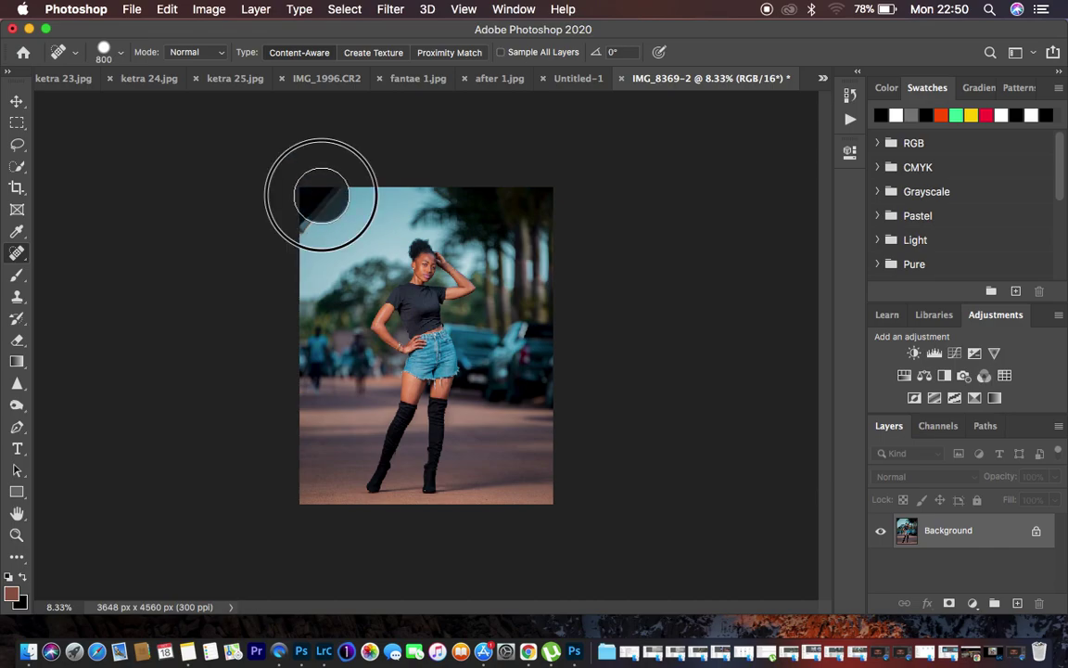
mouse_move(321, 196)
left_mouse_down()
mouse_move(293, 215)
mouse_move(317, 187)
mouse_move(293, 173)
left_mouse_up()
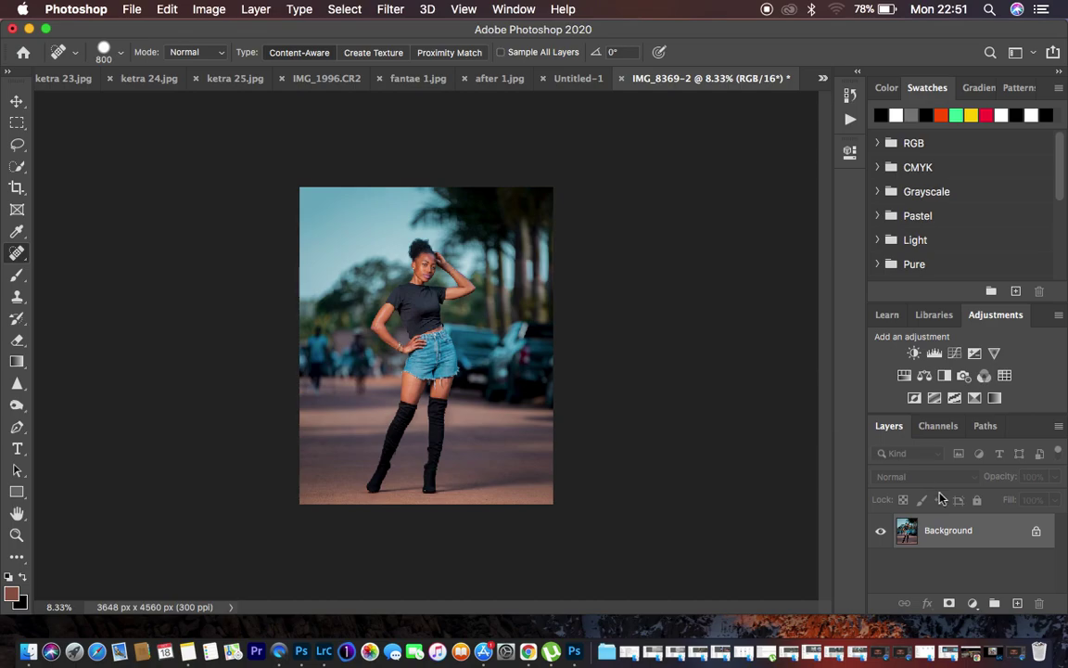
Step: Add a Selective Color layer adjusting Blacks to Black +4 and Yellow -2
left_click(972, 603)
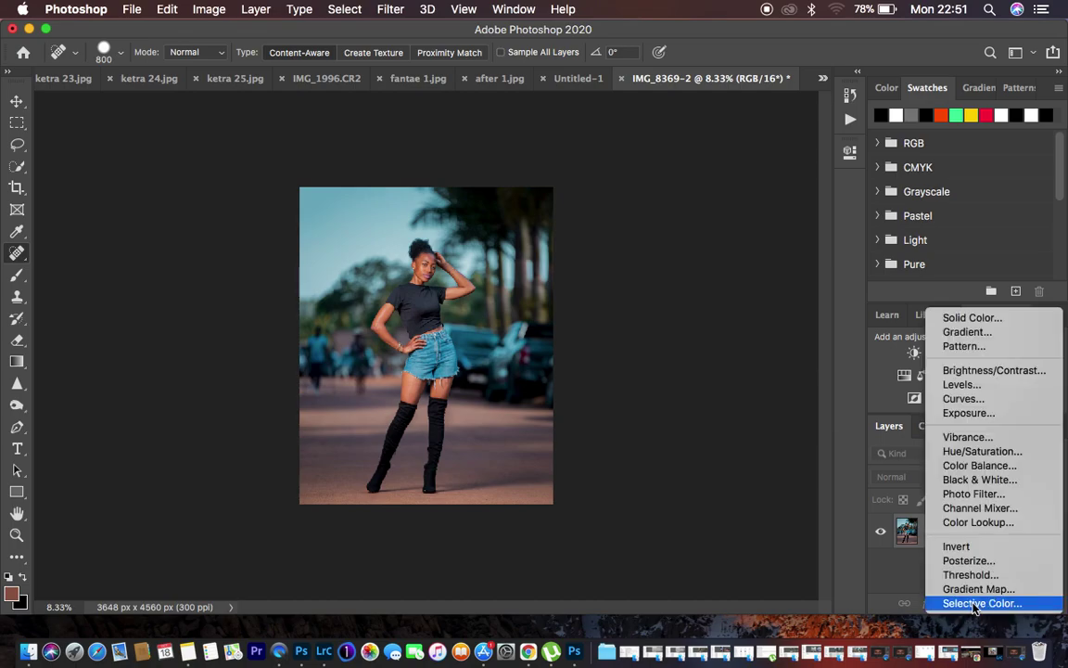
left_click(967, 604)
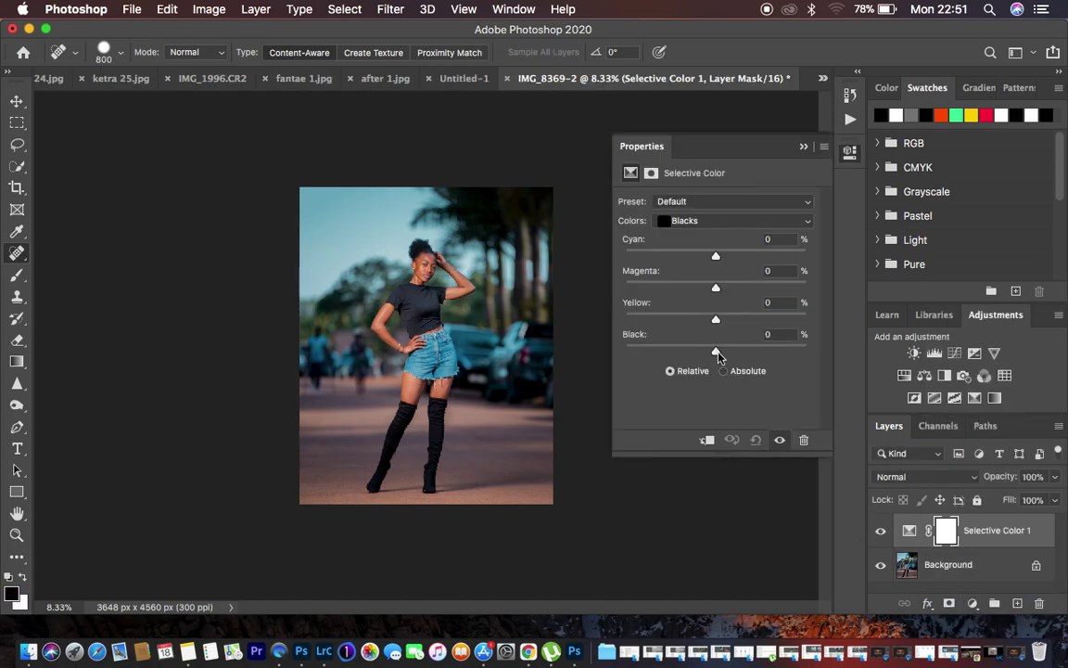
left_click_drag(717, 353, 721, 354)
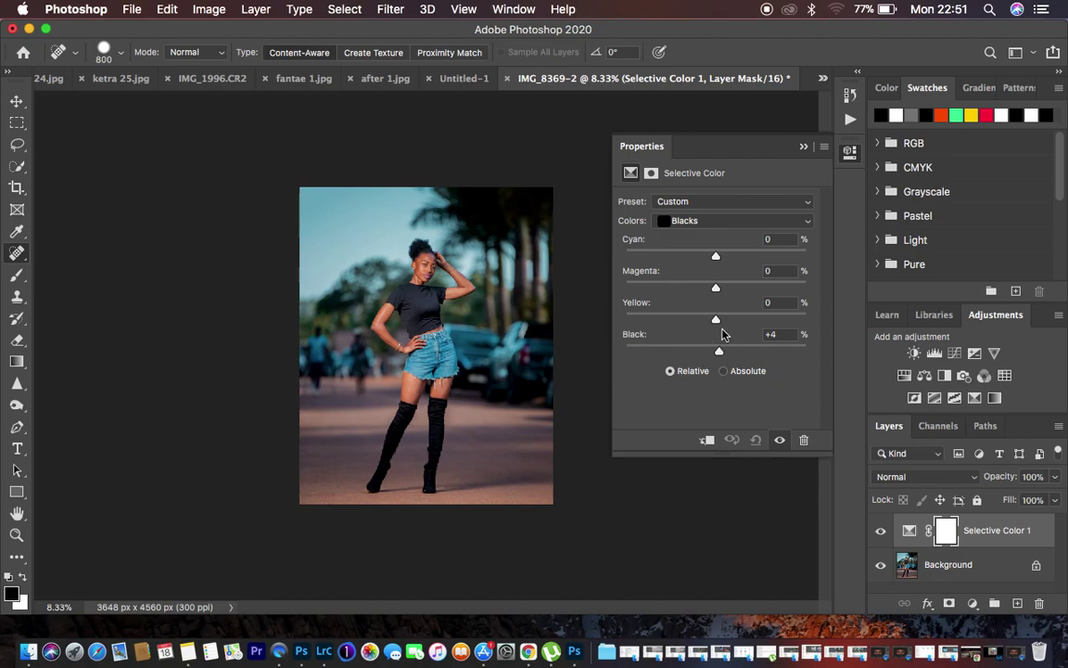
left_click(716, 320)
left_click_drag(716, 320, 716, 320)
left_click_drag(715, 320, 714, 321)
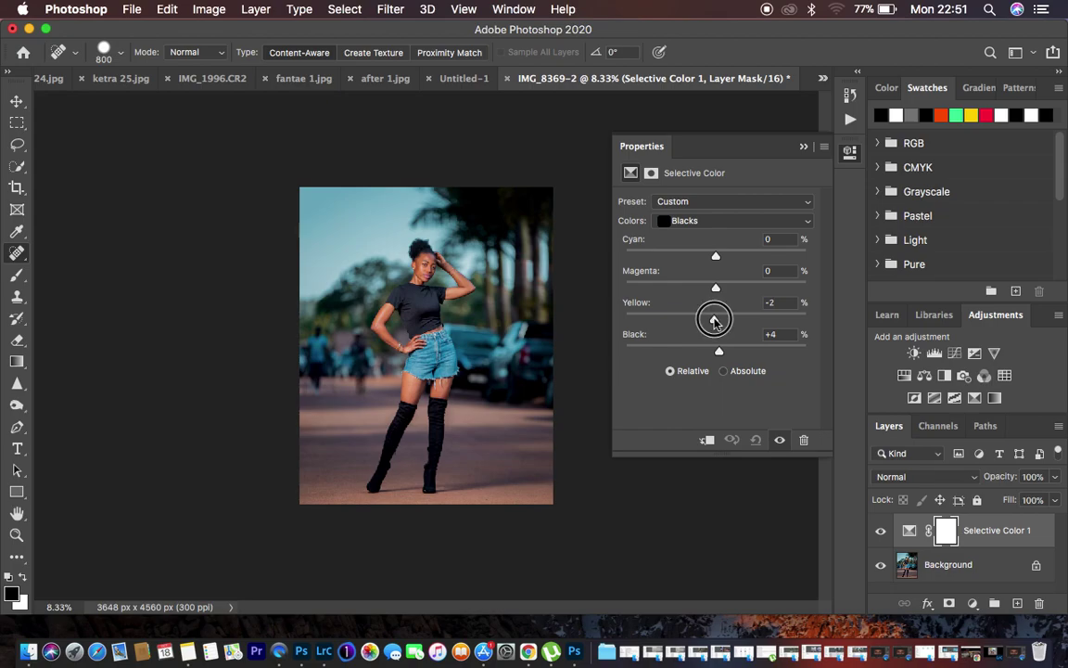
left_click(804, 145)
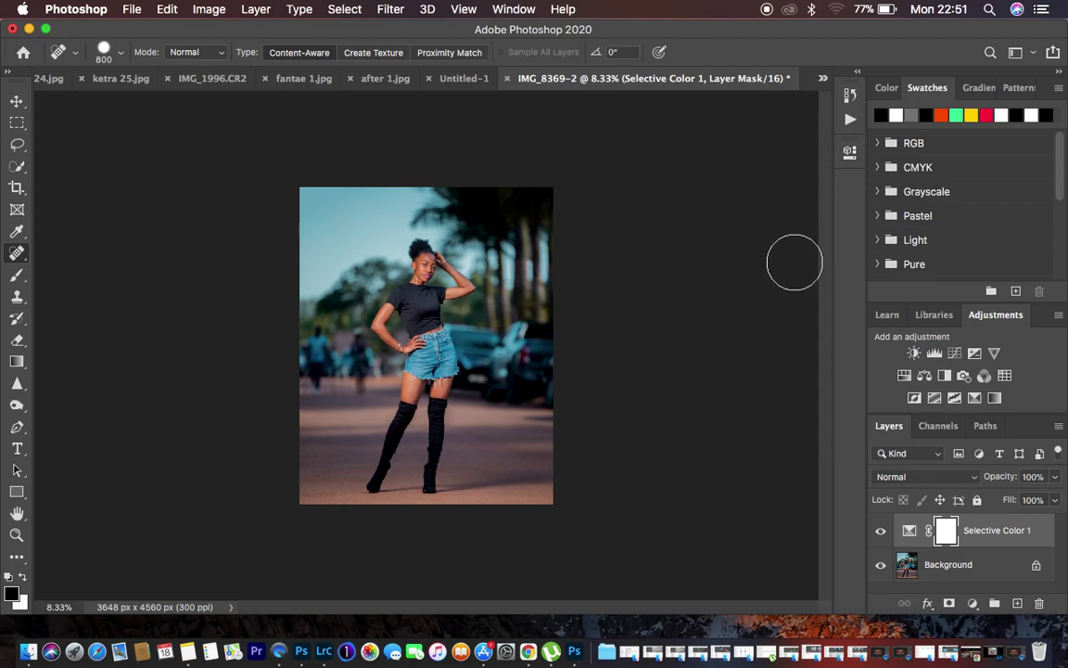